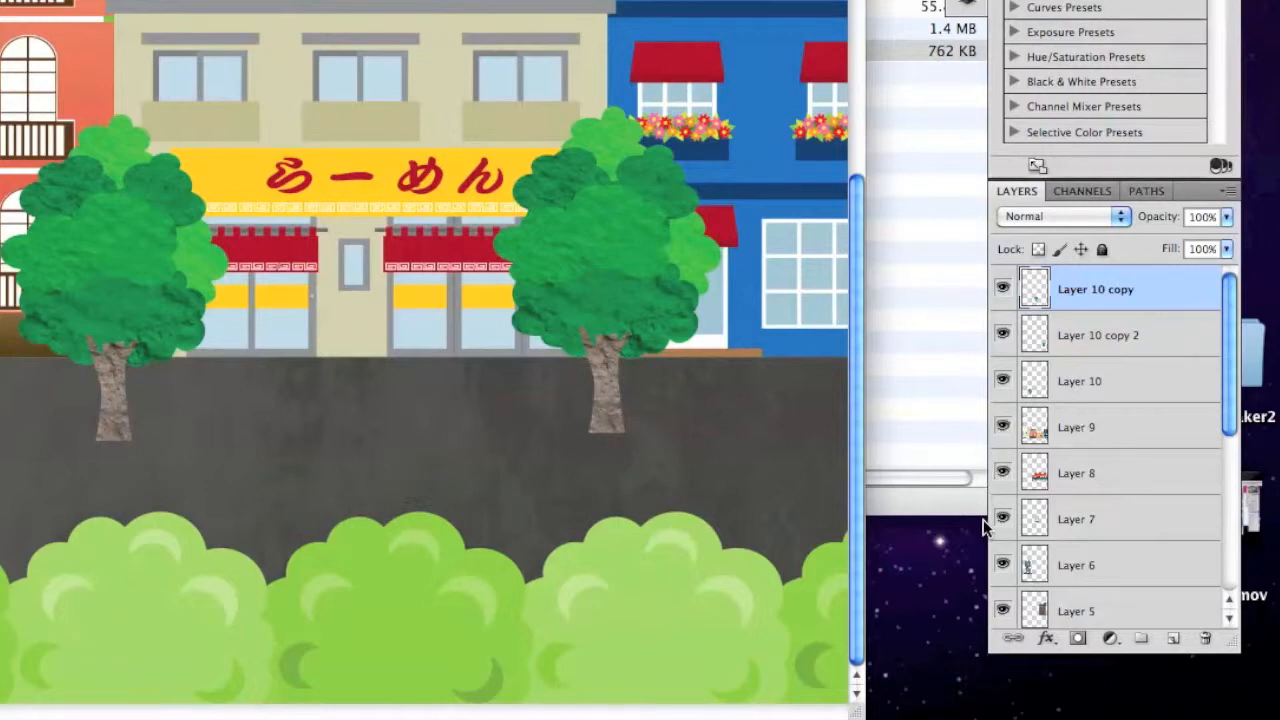
Add a drop shadow to Layer 10 copy with distance 0 px, spread 10% and size 40 px
{"action": "left_click", "coordinate": [1045, 640]}
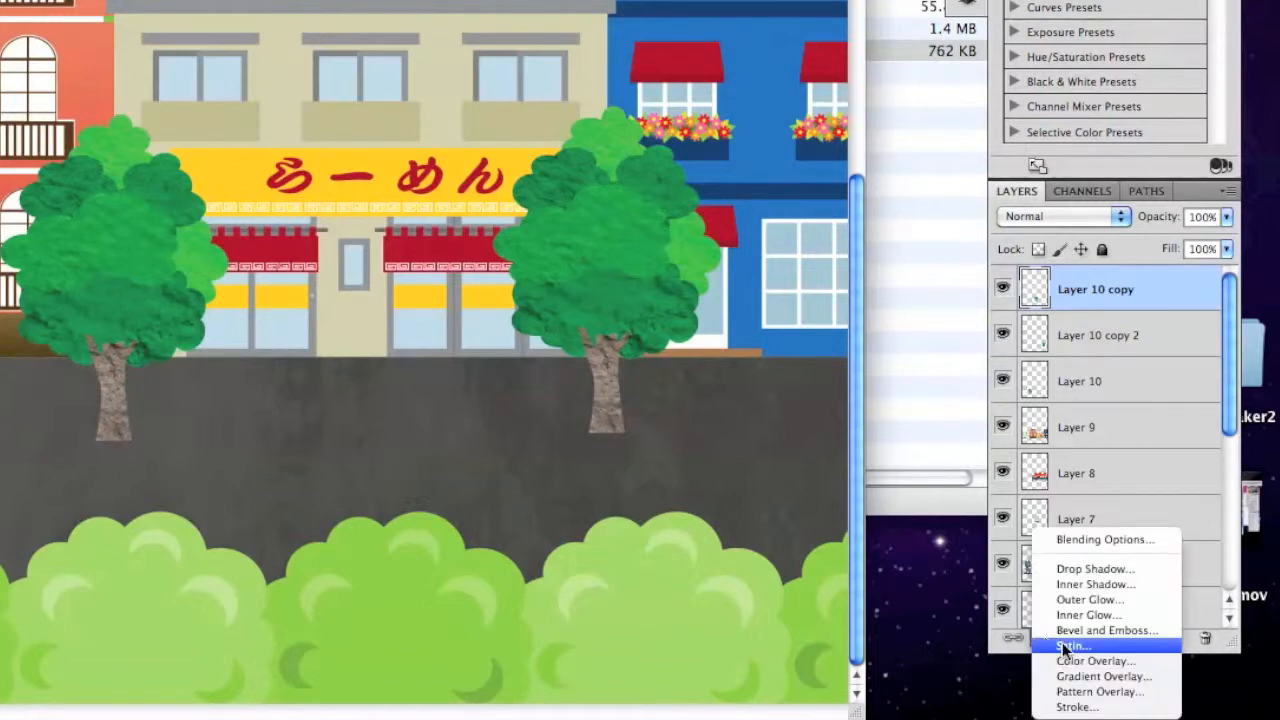
{"action": "left_click", "coordinate": [1141, 569]}
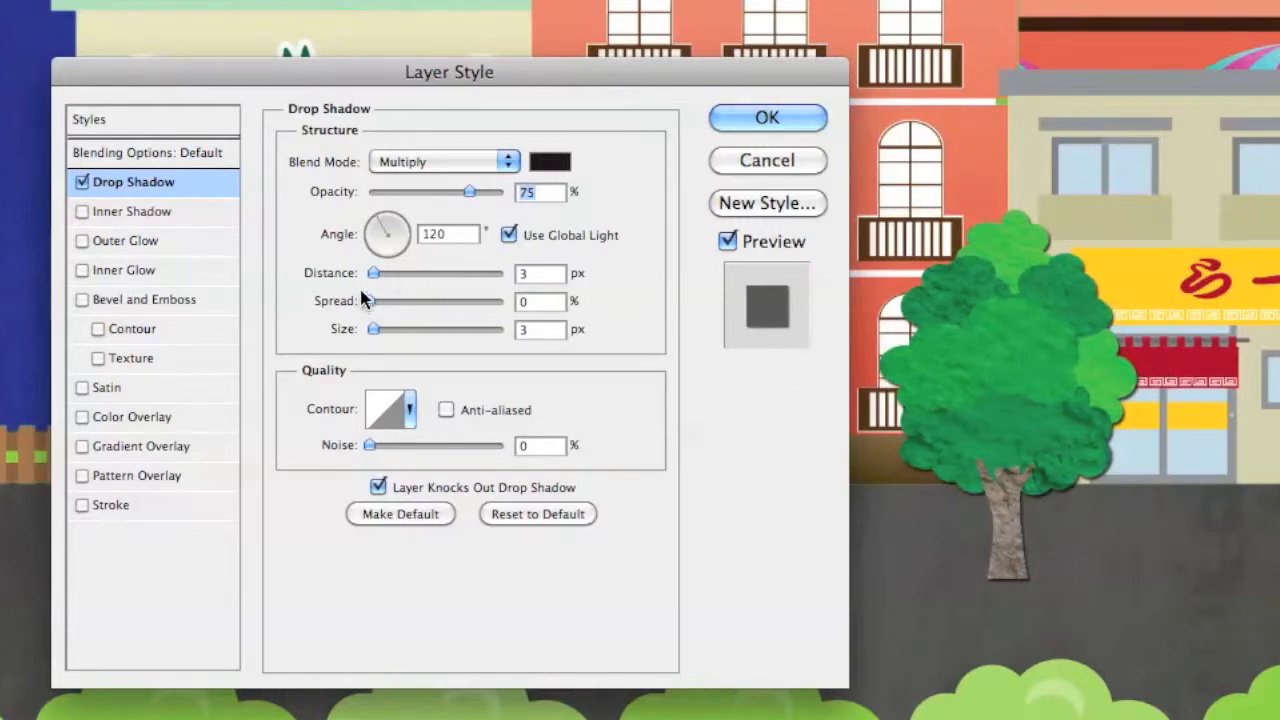
{"action": "left_click_drag", "start_coordinate": [375, 283], "coordinate": [460, 310]}
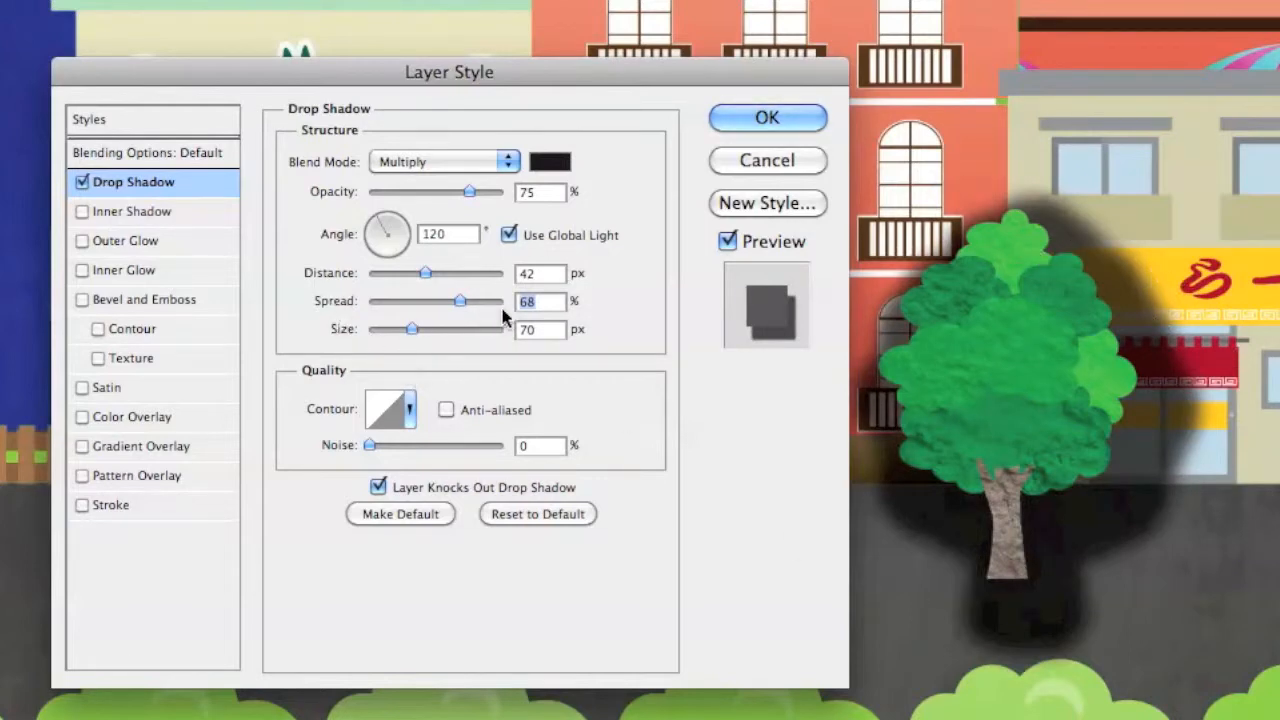
{"action": "left_click_drag", "start_coordinate": [465, 302], "coordinate": [395, 306]}
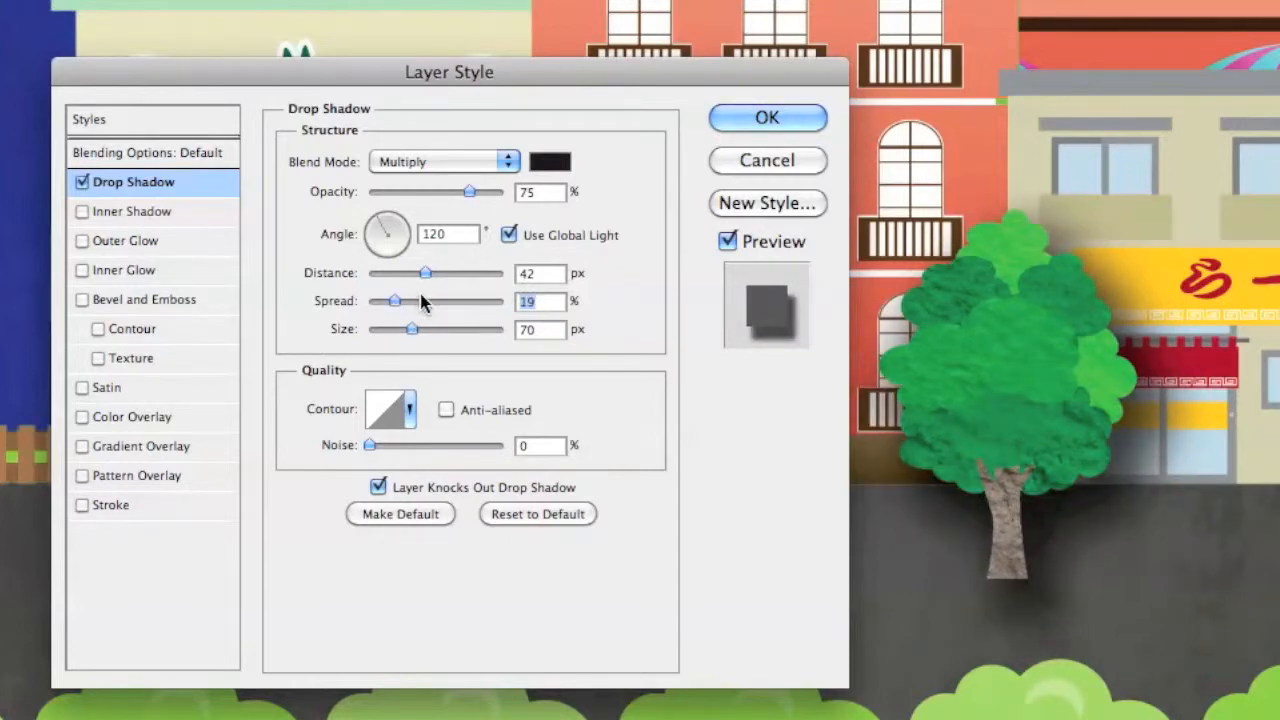
{"action": "left_click_drag", "start_coordinate": [425, 282], "coordinate": [356, 281]}
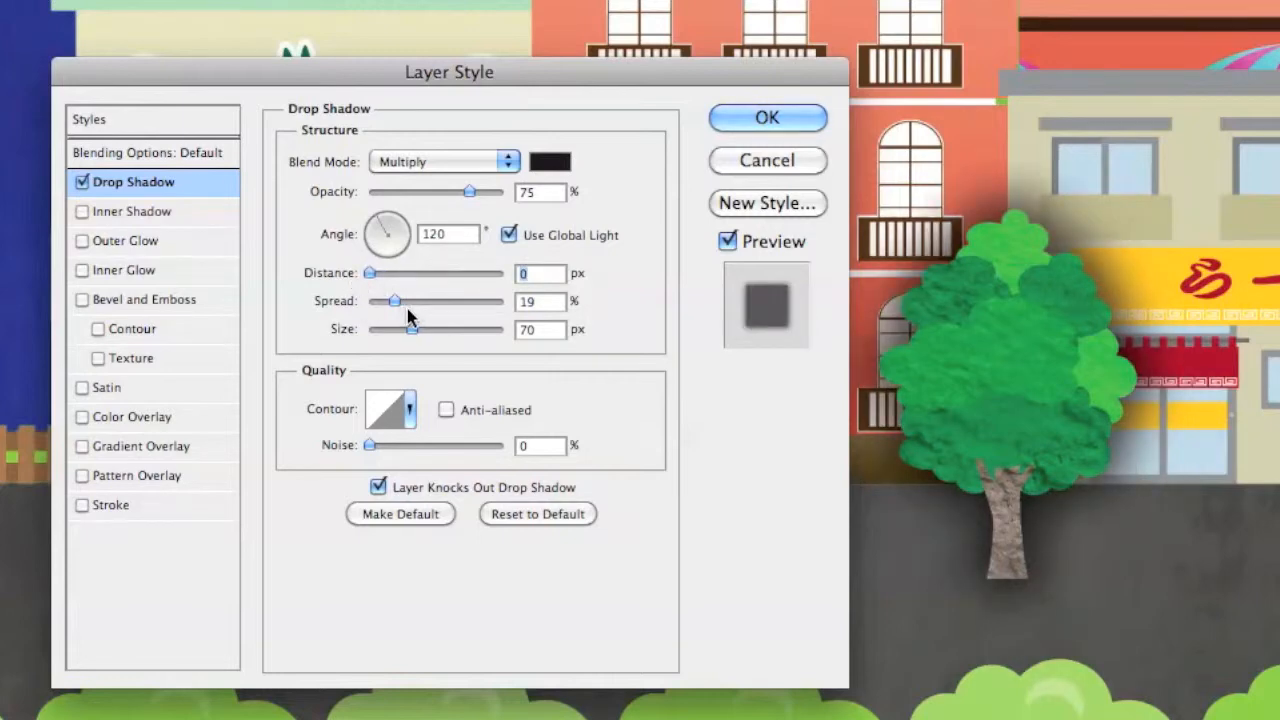
{"action": "left_click_drag", "start_coordinate": [414, 335], "coordinate": [397, 334]}
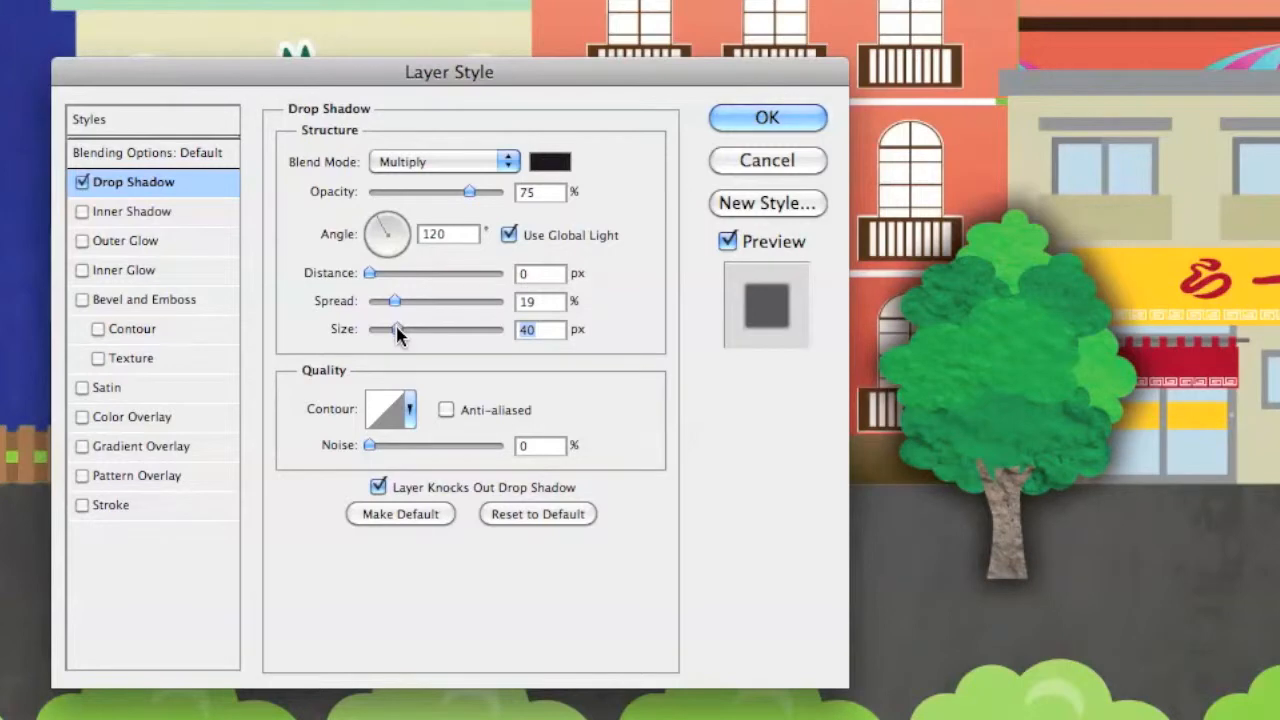
{"action": "left_click_drag", "start_coordinate": [395, 301], "coordinate": [386, 305]}
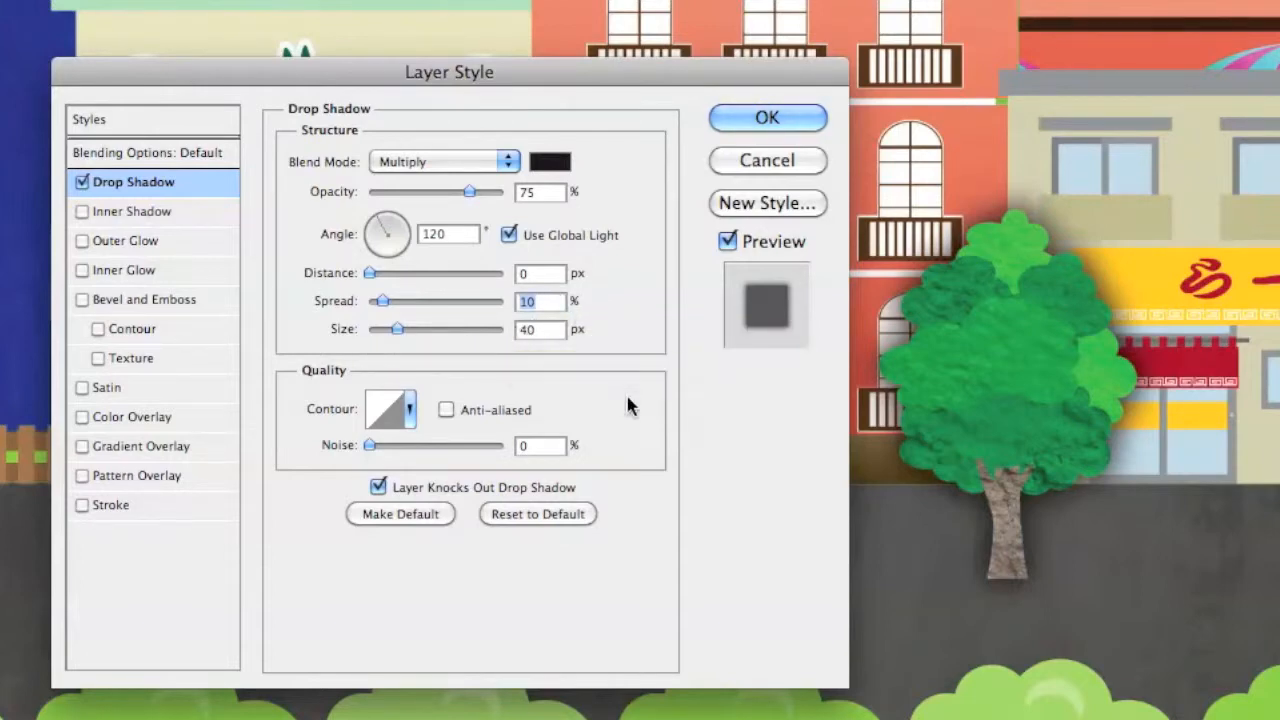
{"action": "left_click", "coordinate": [766, 117]}
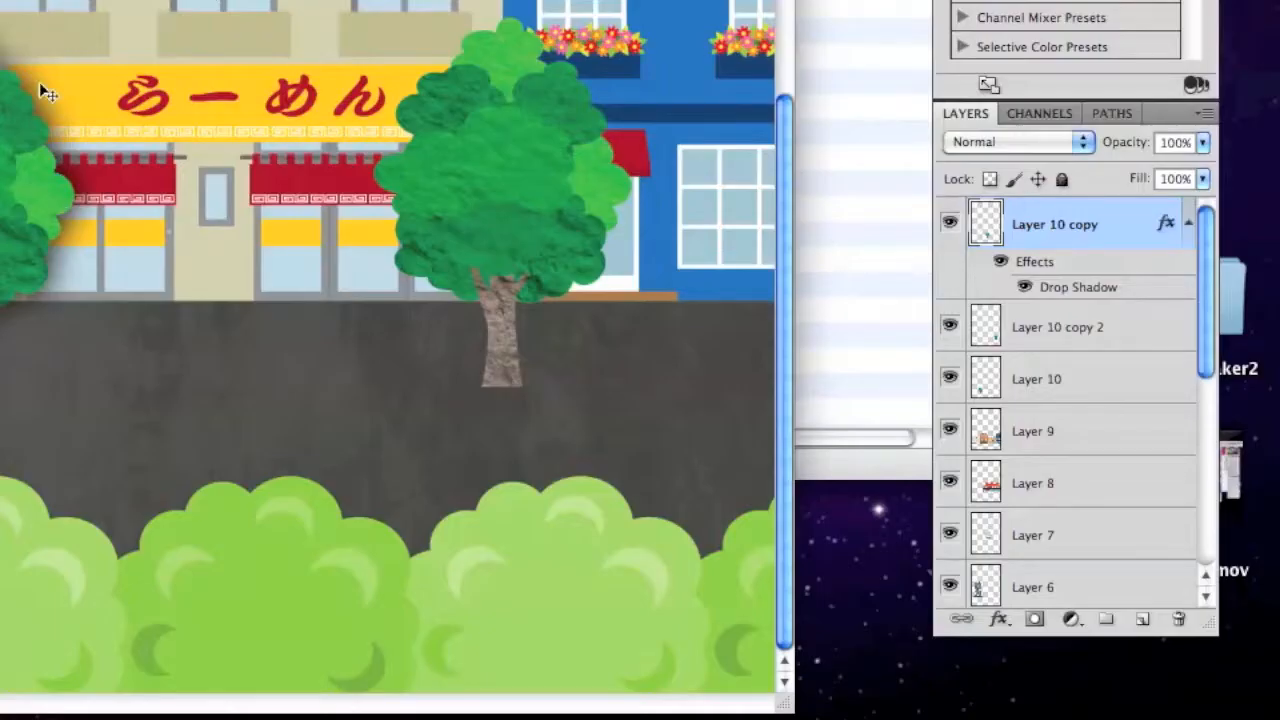
Give Layer 10 copy 2 a drop shadow with distance 0 px, spread 10% and size 40 px
{"action": "scroll", "coordinate": [1102, 352], "scroll_direction": "down", "scroll_amount": 5}
{"action": "scroll", "coordinate": [1102, 352], "scroll_direction": "up", "scroll_amount": 5}
{"action": "left_click", "coordinate": [1125, 341]}
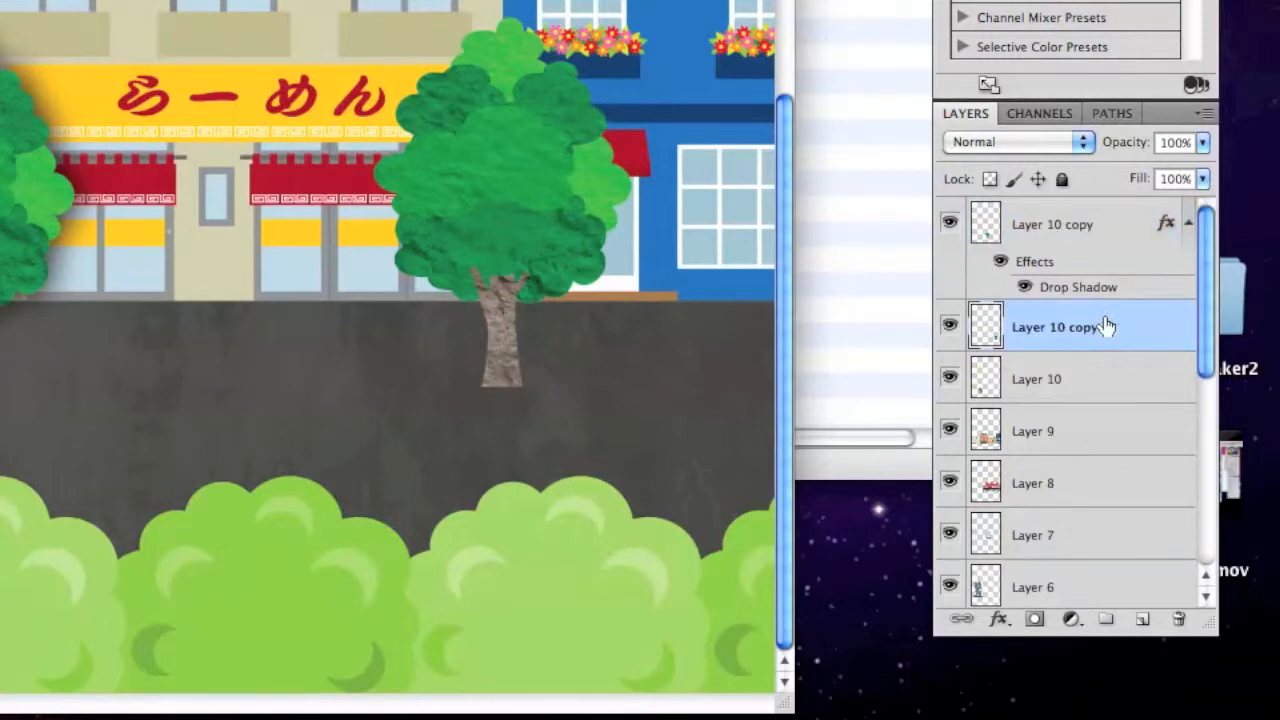
{"action": "left_click", "coordinate": [999, 621]}
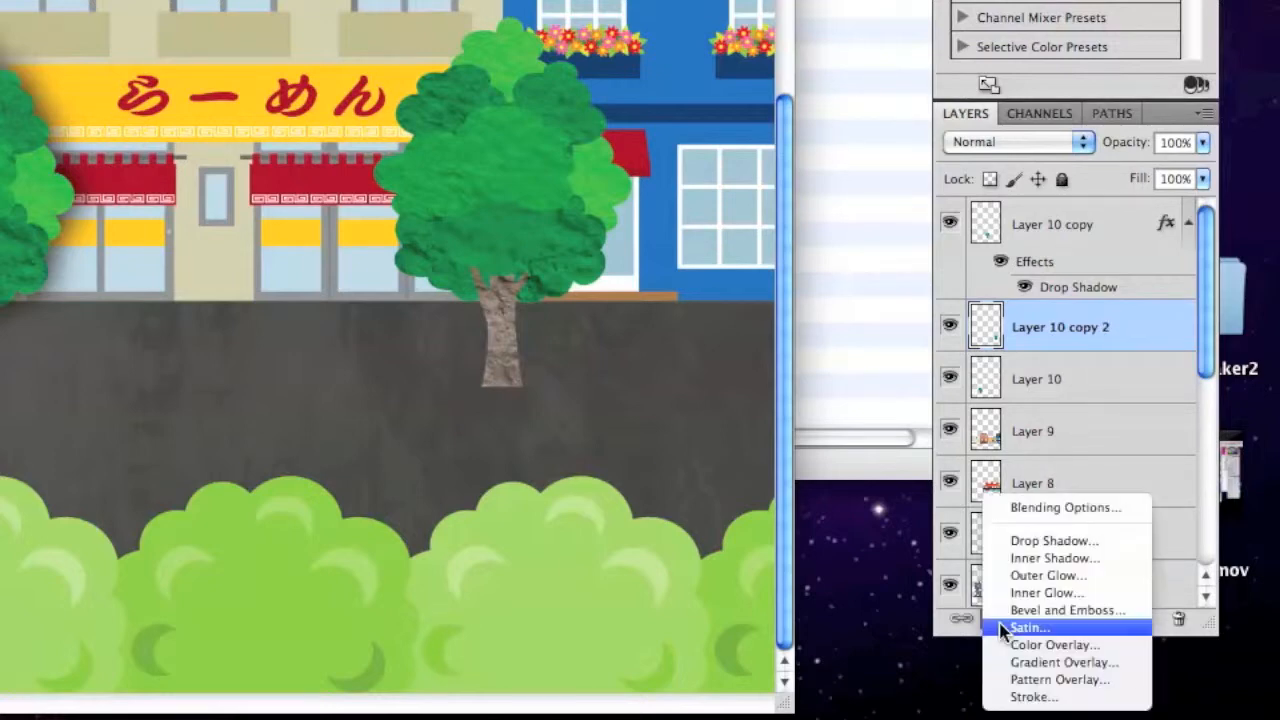
{"action": "left_click", "coordinate": [1072, 545]}
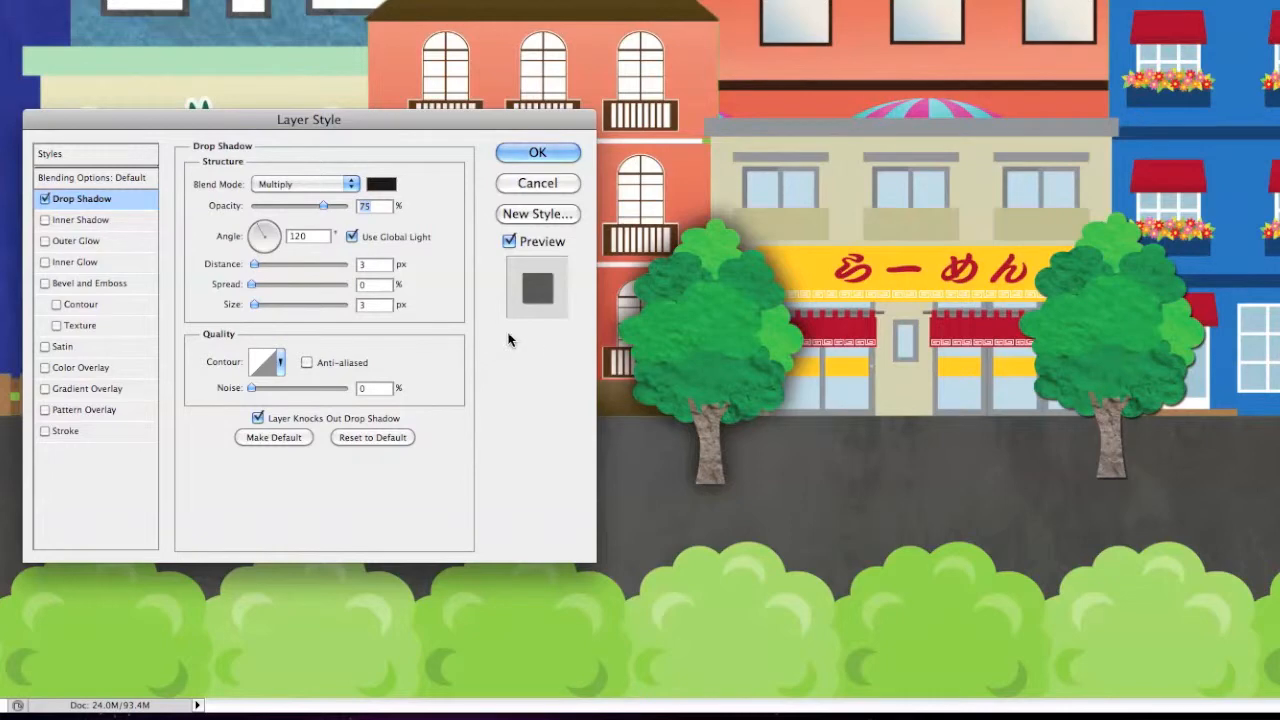
{"action": "left_click", "coordinate": [362, 264]}
{"action": "type", "text": "0"}
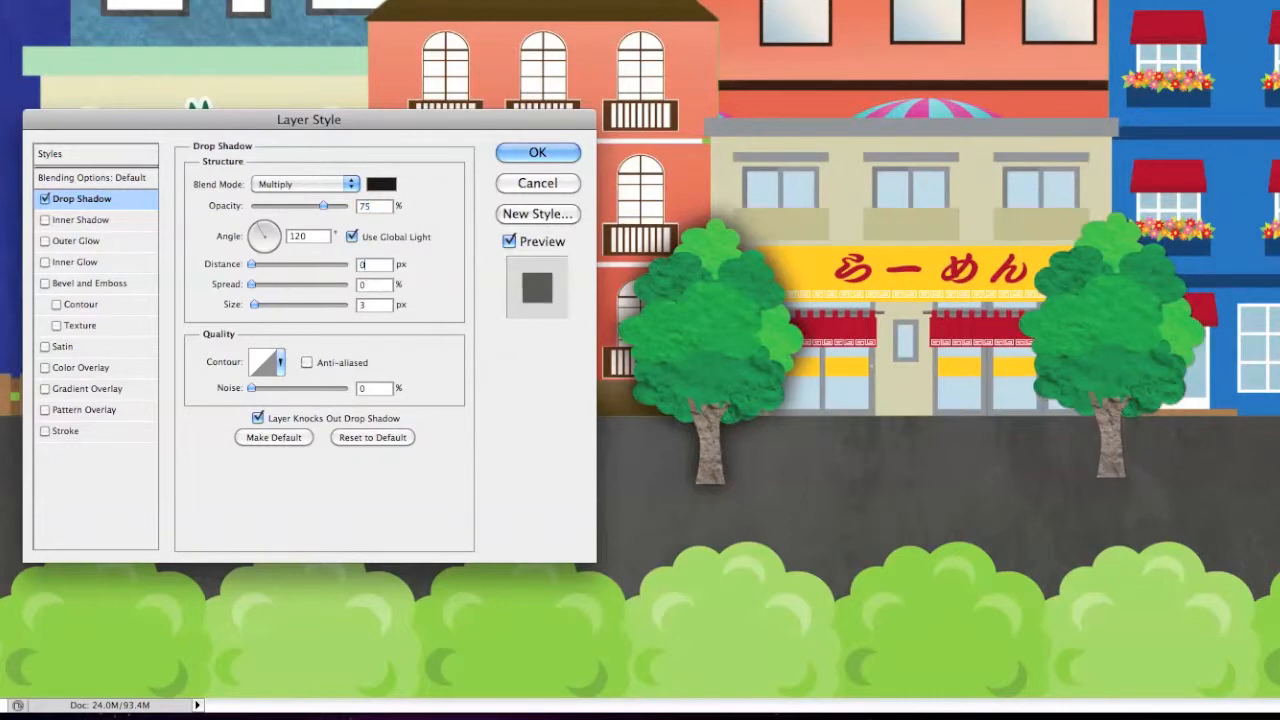
{"action": "key", "text": "Tab"}
{"action": "type", "text": "10"}
{"action": "key", "text": "Tab"}
{"action": "type", "text": "40"}
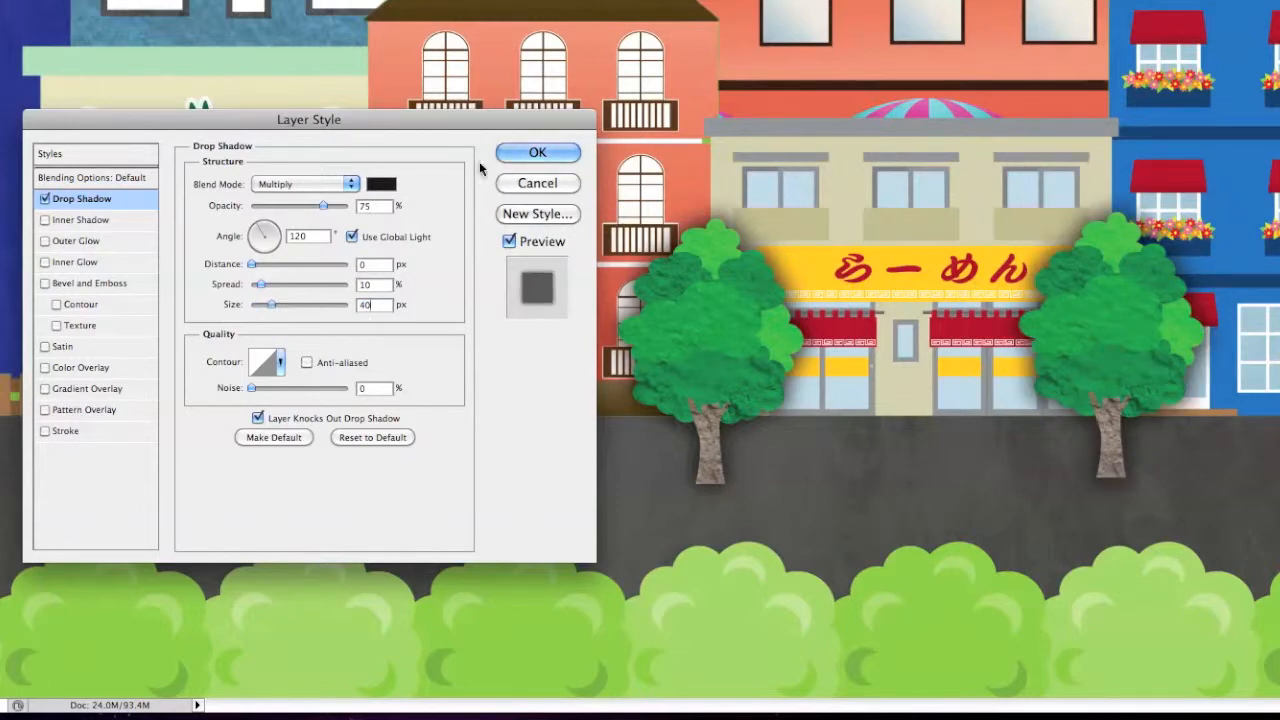
{"action": "left_click", "coordinate": [537, 153]}
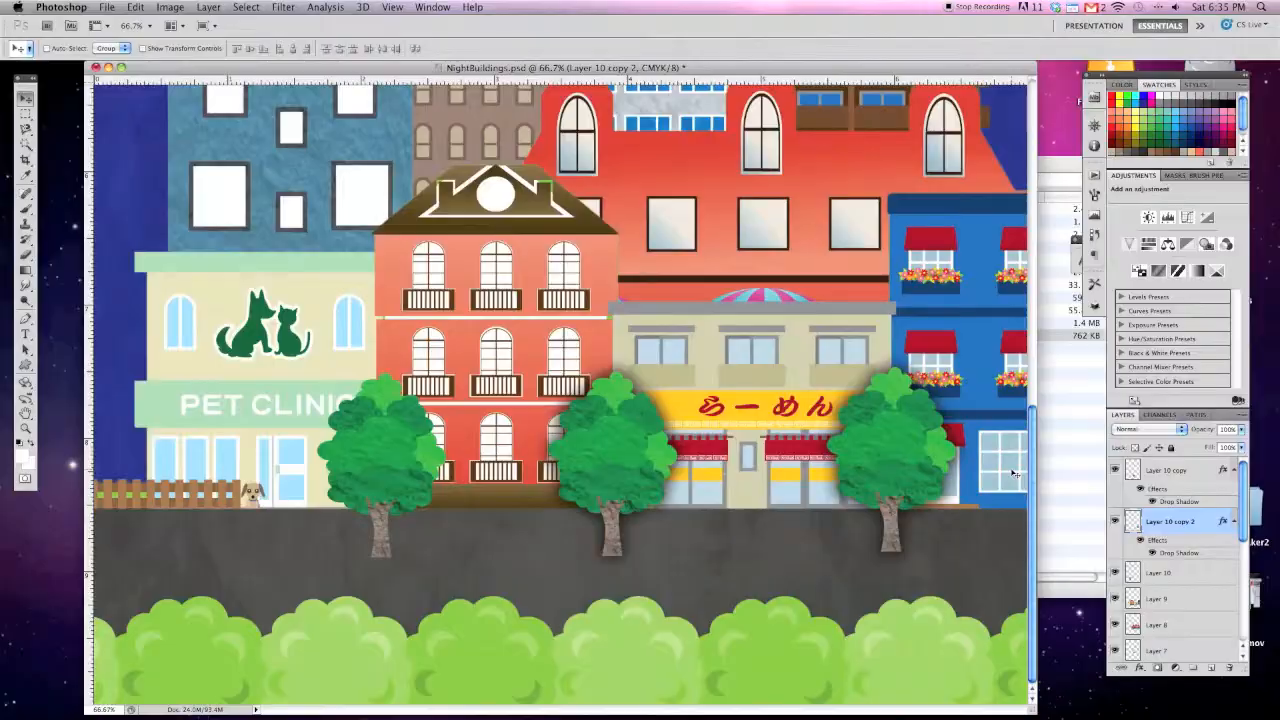
Fit the whole illustration in view and apply a drop shadow with 0 px distance to Layer 10
{"action": "scroll", "coordinate": [906, 461], "scroll_direction": "up", "scroll_amount": 5}
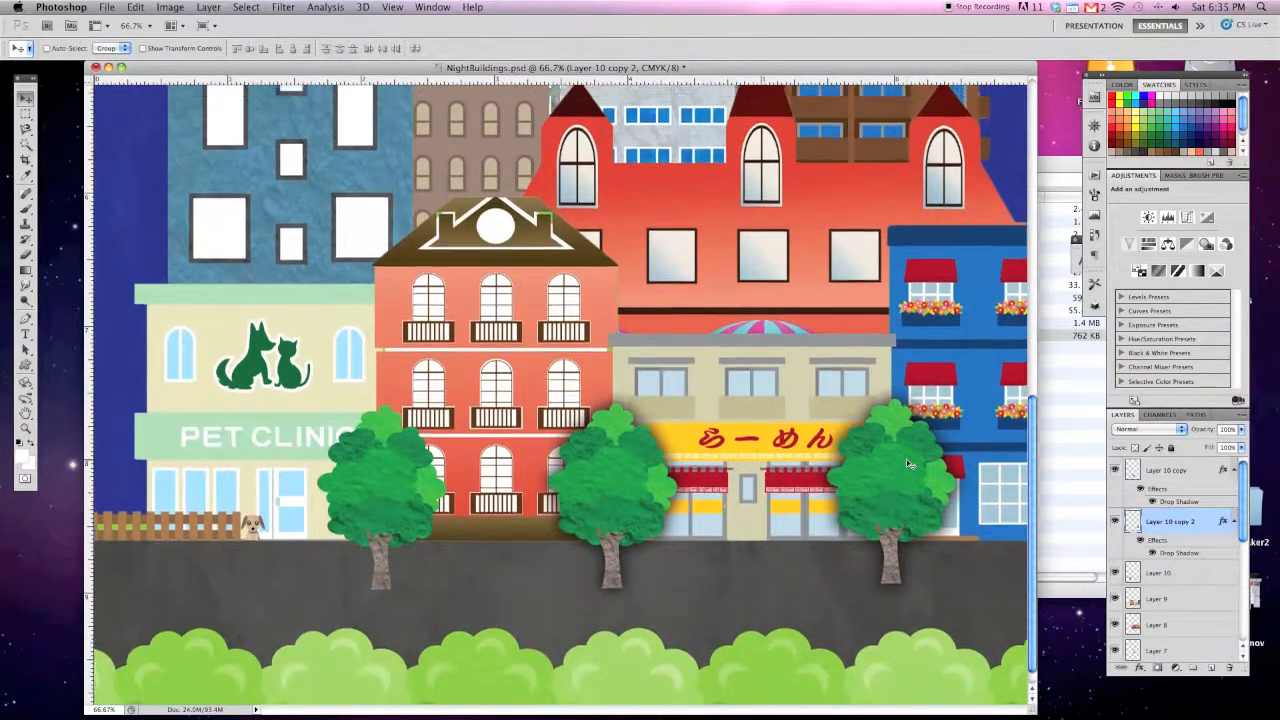
{"action": "scroll", "coordinate": [906, 461], "scroll_direction": "down", "scroll_amount": 5}
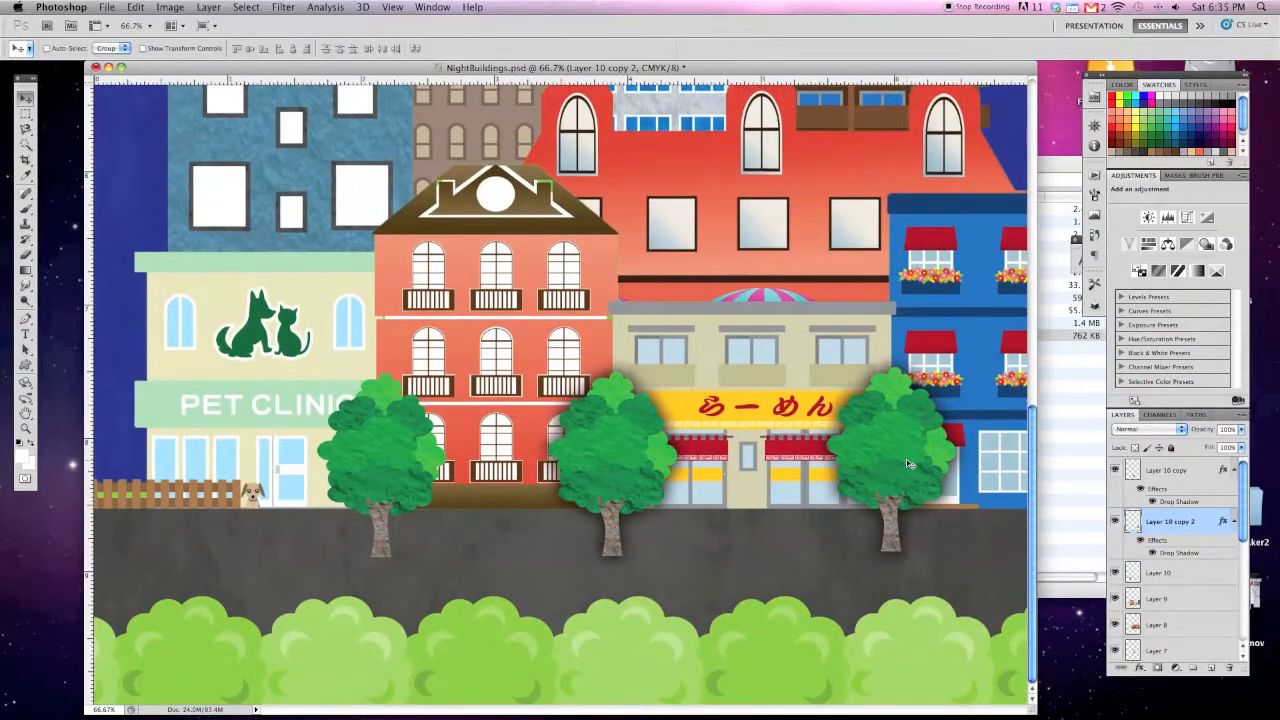
{"action": "key", "text": "super+0"}
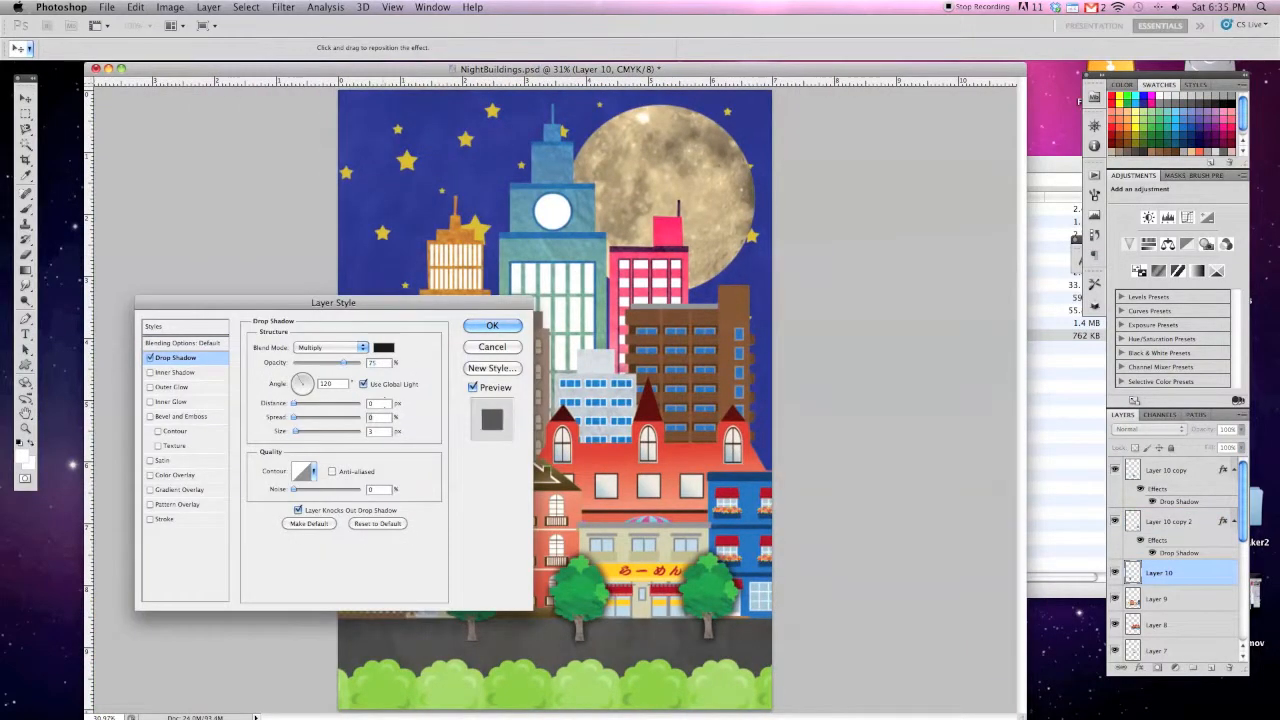
{"action": "left_click", "coordinate": [492, 326]}
Apply drop shadows to the remaining building and scenery layers, down to the Moon layer
{"action": "scroll", "coordinate": [1190, 598], "scroll_direction": "down", "scroll_amount": 5}
{"action": "scroll", "coordinate": [1190, 598], "scroll_direction": "up", "scroll_amount": 3}
{"action": "left_click", "coordinate": [1188, 527]}
{"action": "left_click", "coordinate": [1139, 668]}
{"action": "left_click", "coordinate": [1168, 630]}
{"action": "left_click", "coordinate": [492, 326]}
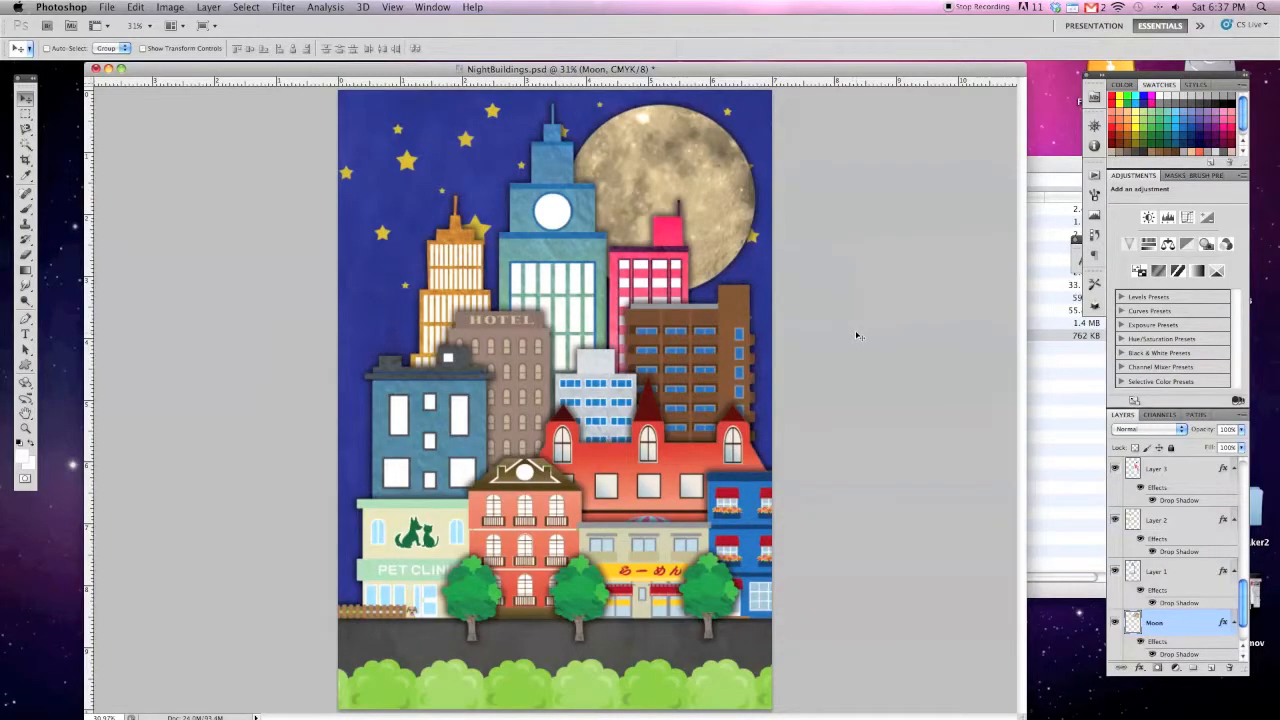
Open the print setup for the finished night city illustration
{"action": "left_click", "coordinate": [104, 7]}
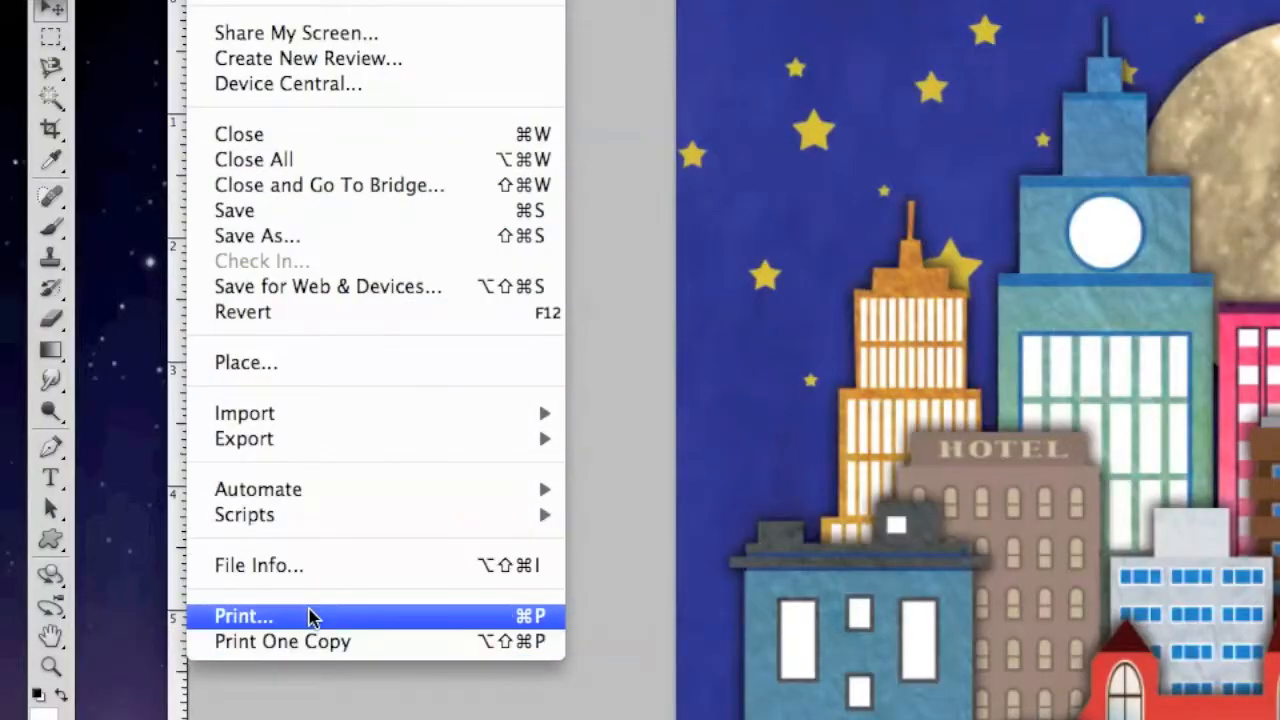
{"action": "left_click", "coordinate": [310, 617]}
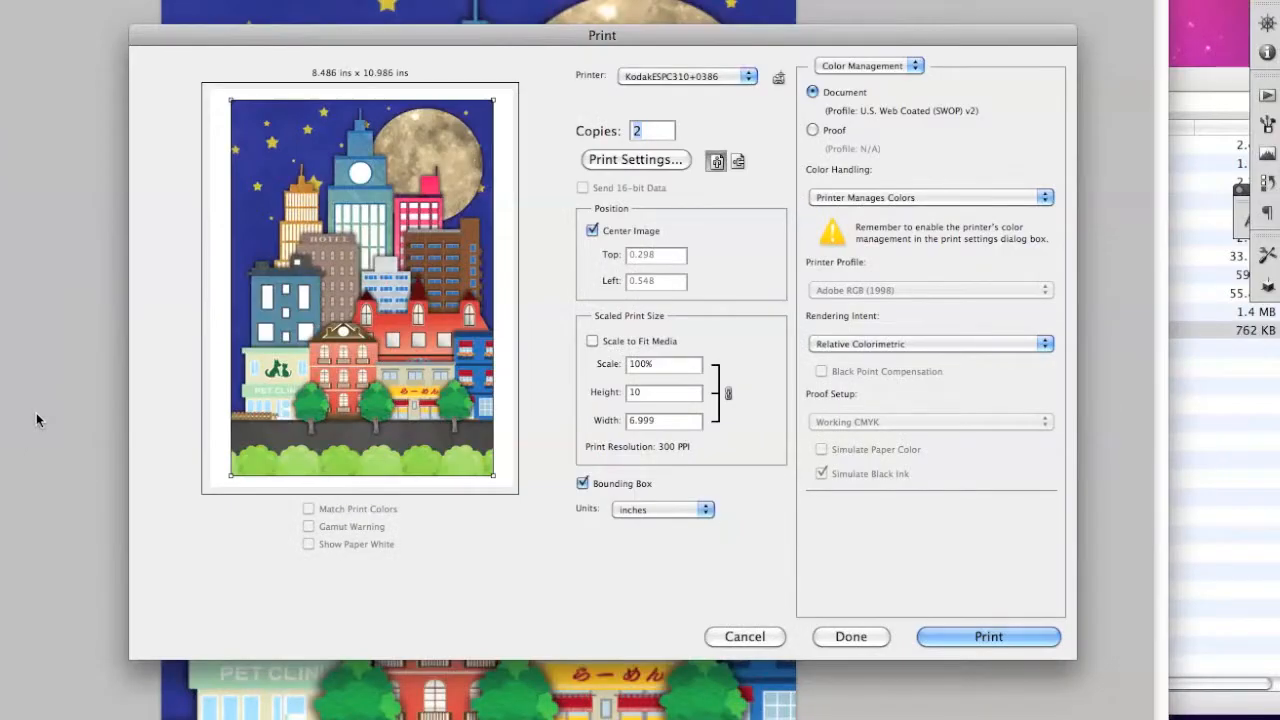